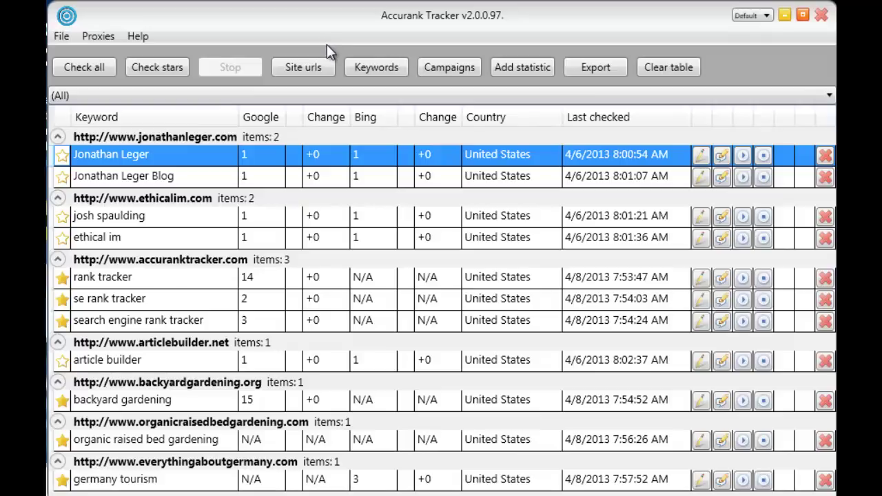
pyautogui.click(314, 67)
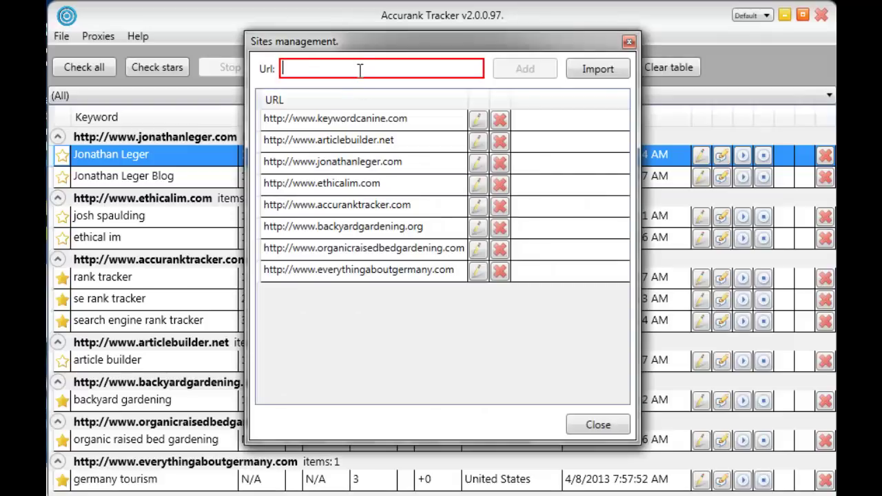
pyautogui.write('http://www')
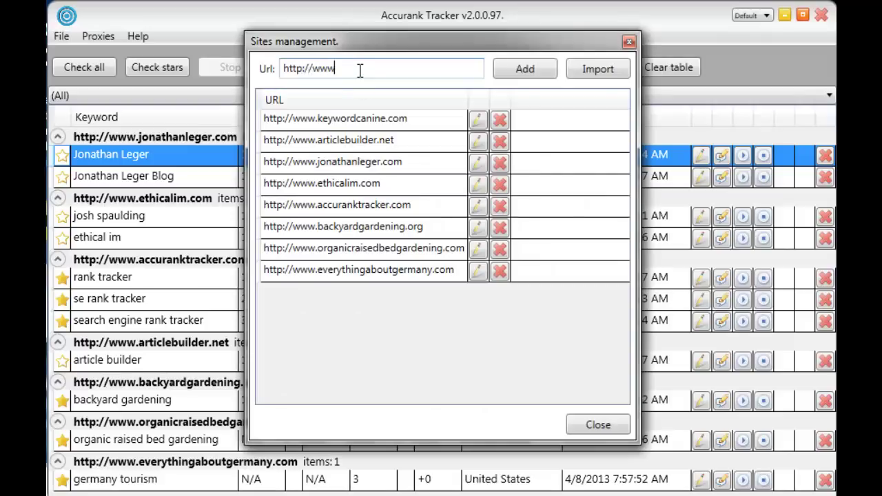
pyautogui.write('.mysite.com')
pyautogui.click(530, 72)
pyautogui.click(629, 41)
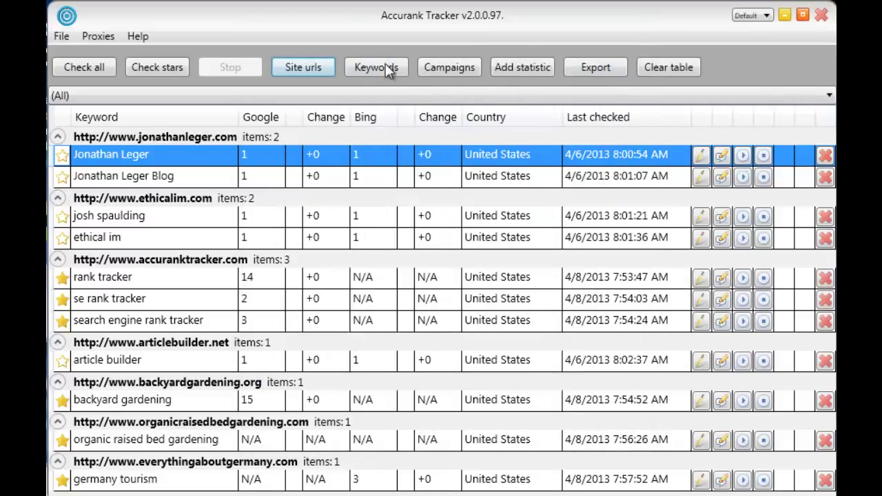
# Add the keyword "my site" to the keyword list and close the keyword management window.
pyautogui.click(397, 64)
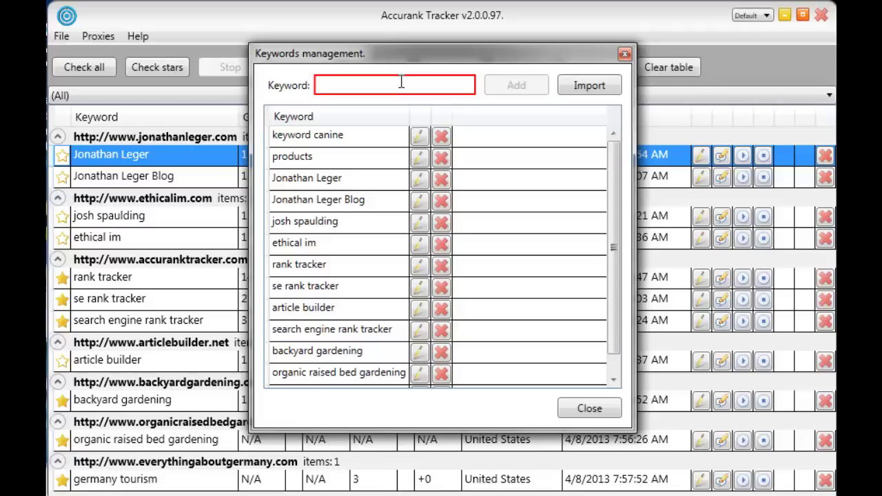
pyautogui.write('my site')
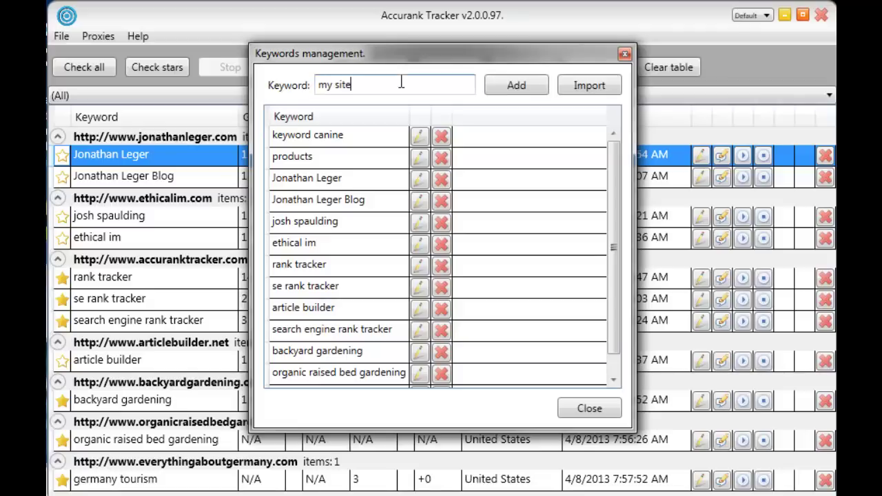
pyautogui.click(624, 54)
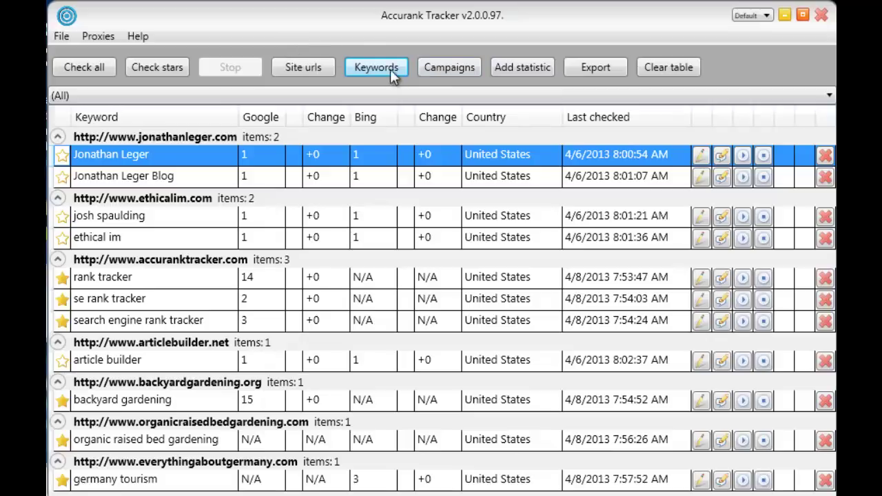
pyautogui.click(505, 67)
pyautogui.click(443, 152)
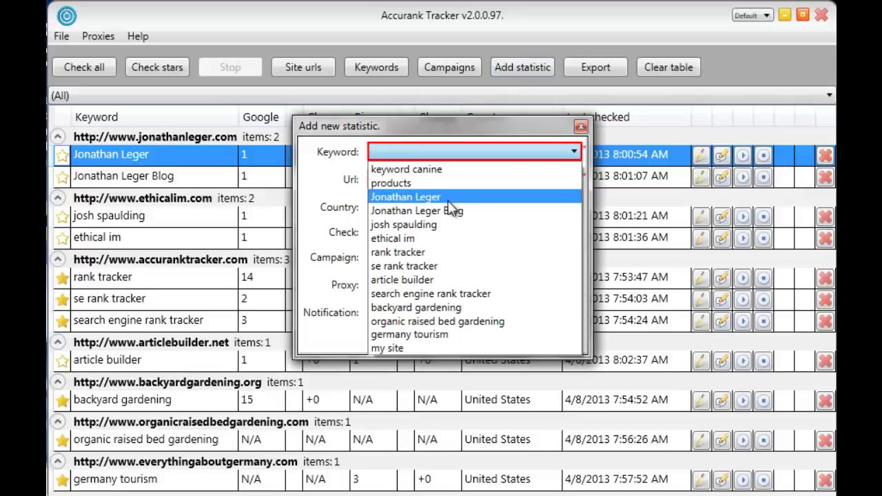
pyautogui.click(393, 348)
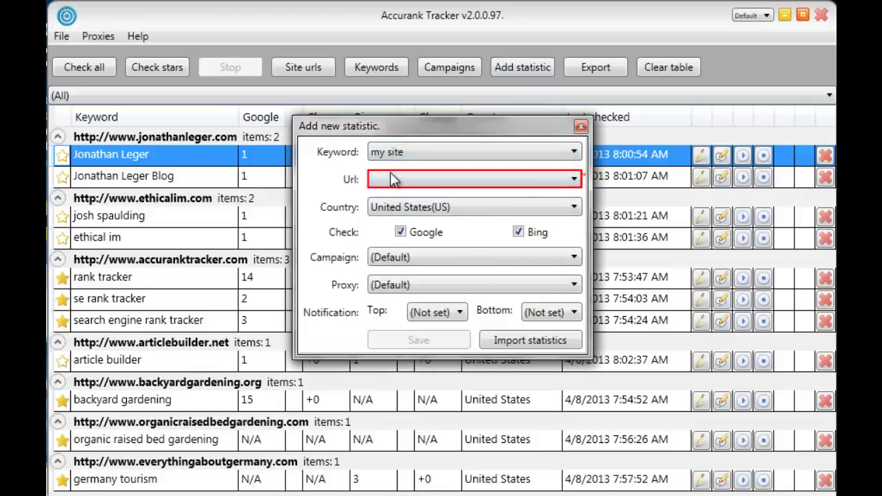
pyautogui.click(390, 179)
pyautogui.click(457, 309)
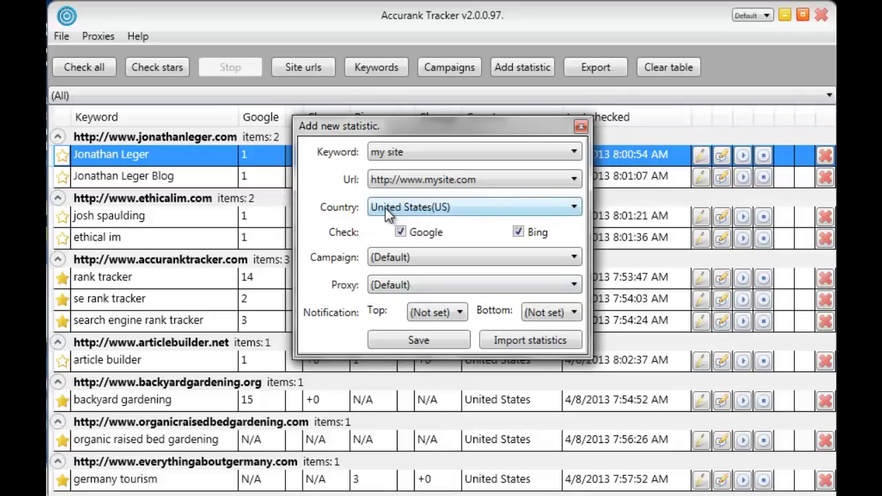
pyautogui.click(383, 282)
pyautogui.click(382, 282)
# Set the new statistic's notification range to top 1 and bottom 10.
pyautogui.click(435, 312)
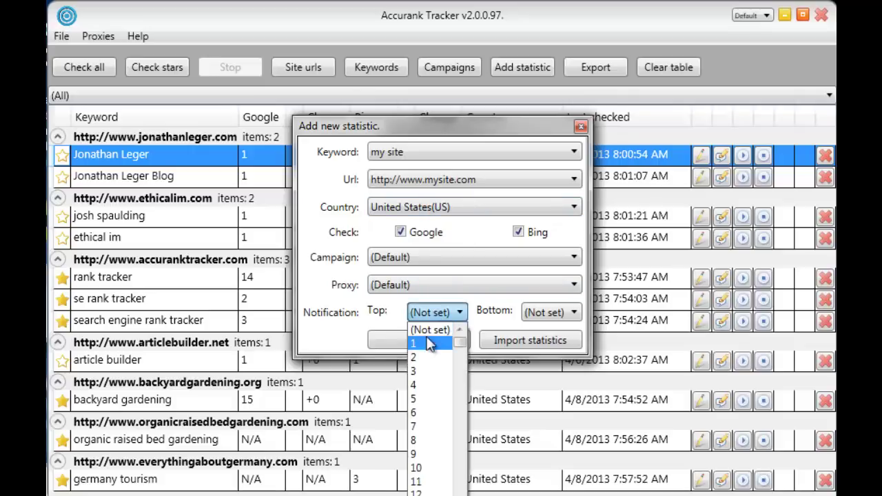
pyautogui.click(421, 343)
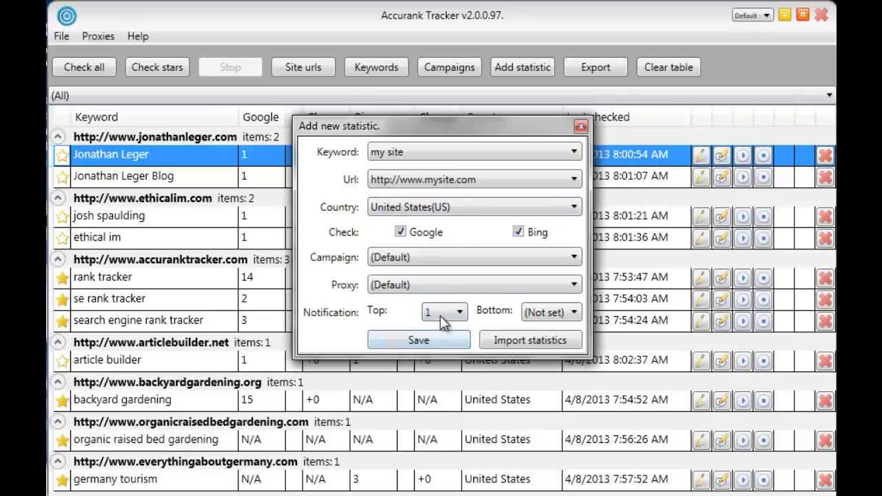
pyautogui.click(441, 317)
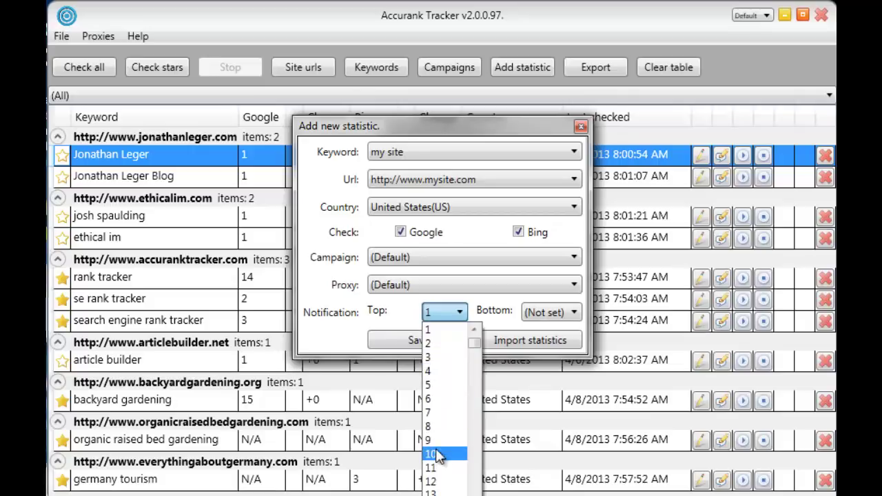
pyautogui.click(435, 318)
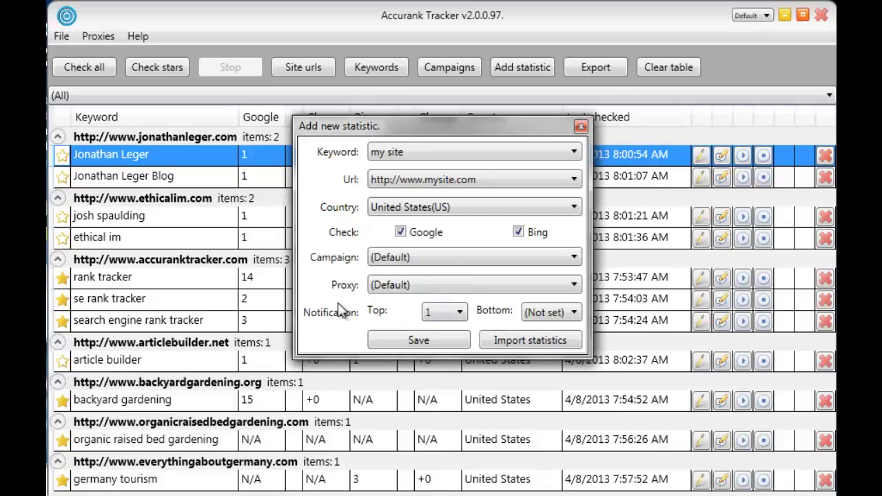
pyautogui.click(558, 314)
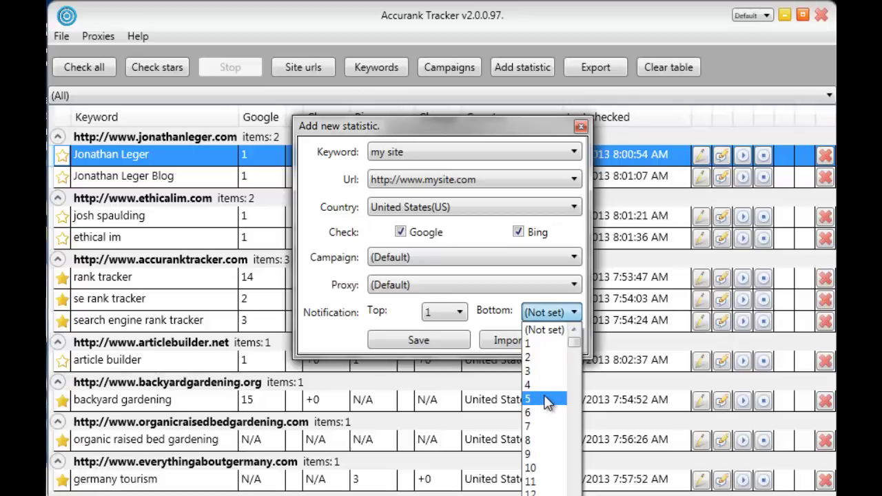
pyautogui.click(547, 402)
pyautogui.click(551, 311)
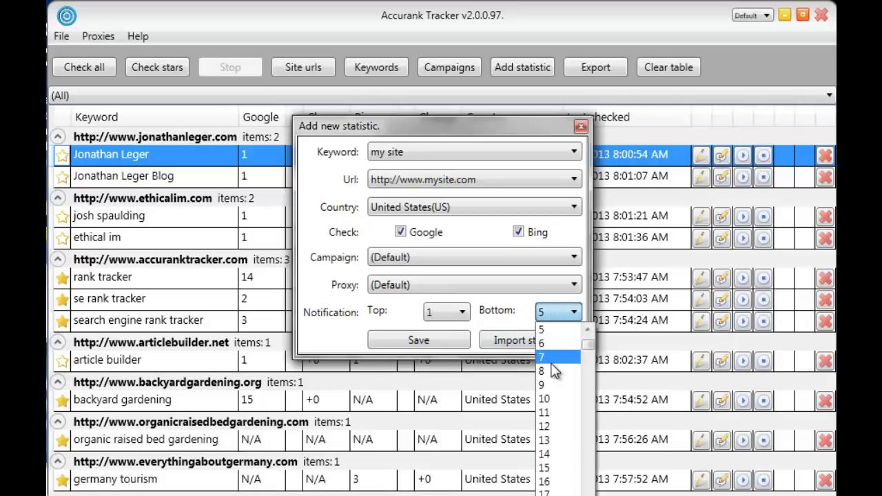
pyautogui.click(558, 399)
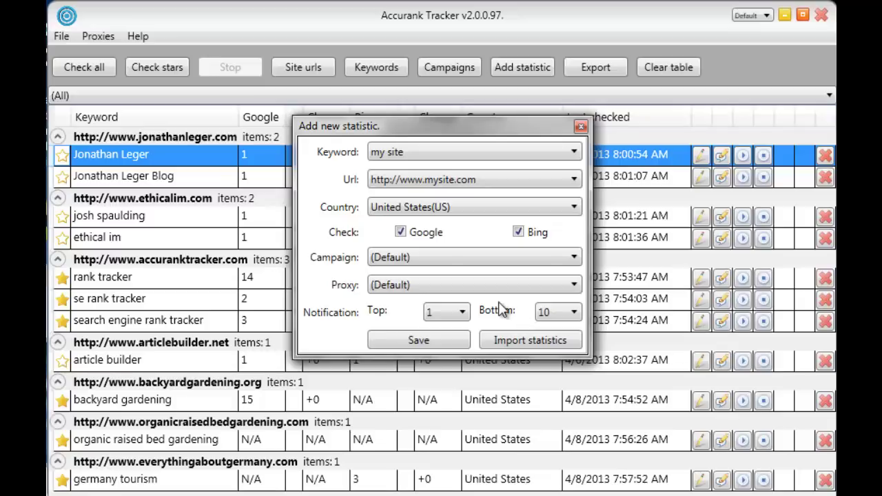
# Save the new statistic and run a ranking check for its "my site" keyword.
pyautogui.click(425, 333)
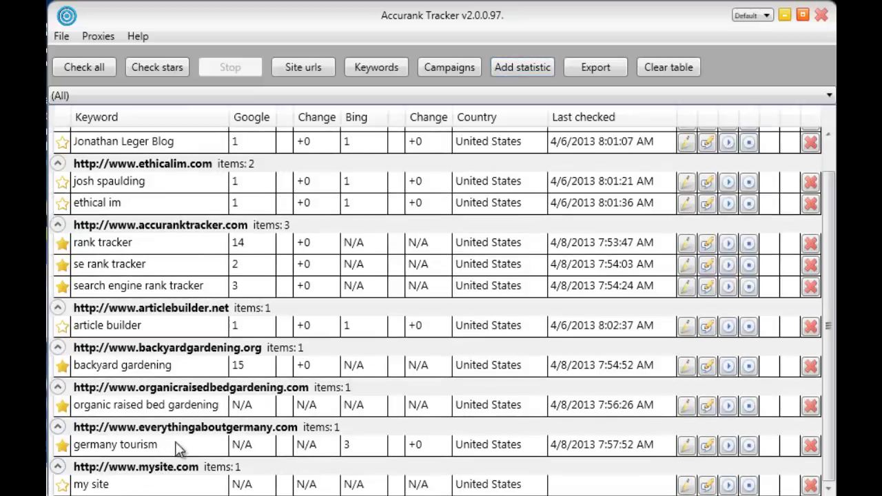
pyautogui.click(721, 486)
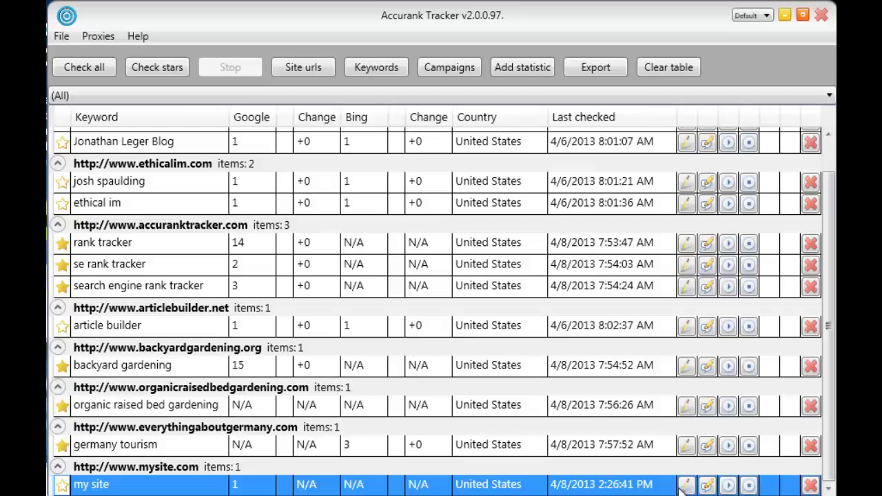
# View the ranking history of the "backyard gardening" keyword and examine its chart at different time scales.
pyautogui.click(374, 365)
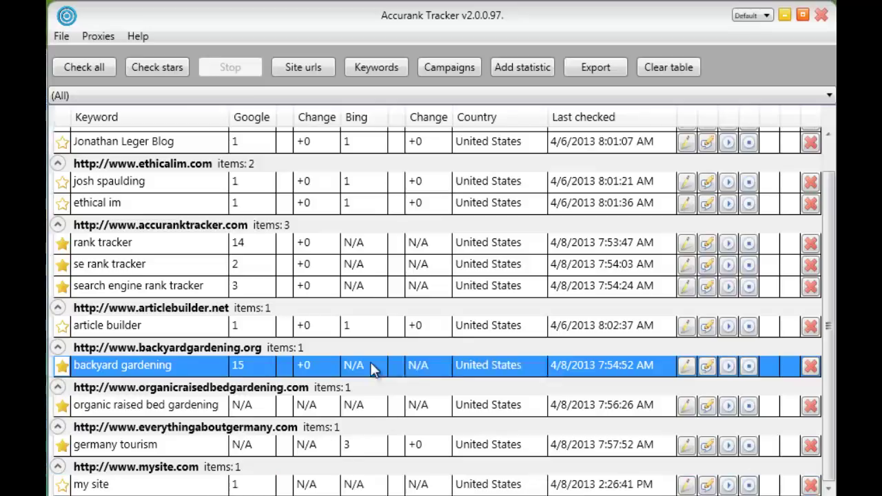
pyautogui.rightClick(374, 365)
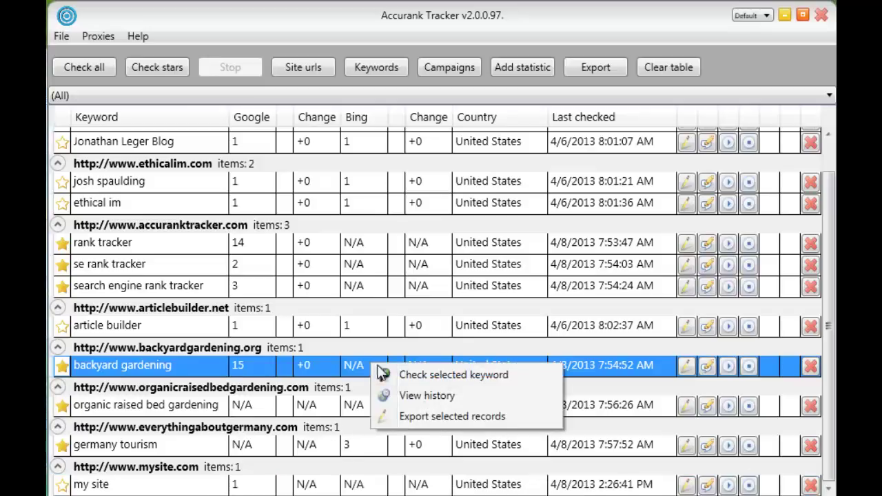
pyautogui.click(425, 396)
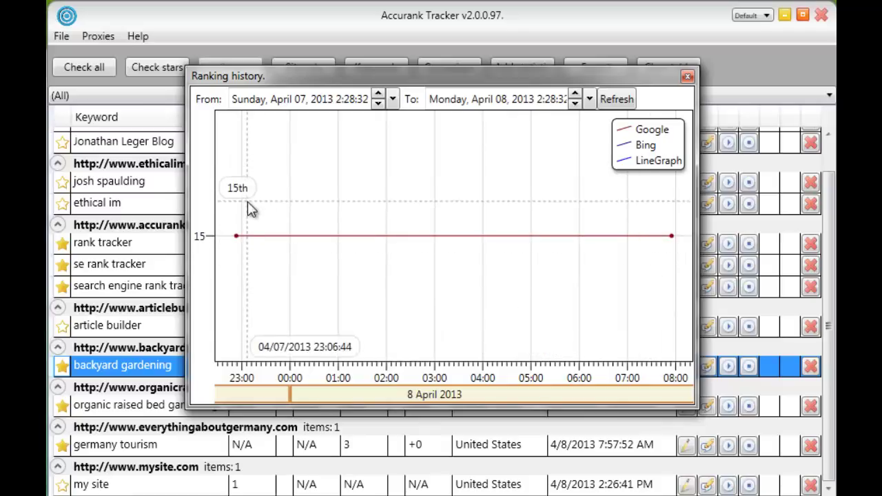
pyautogui.scroll(-2, 341, 209)
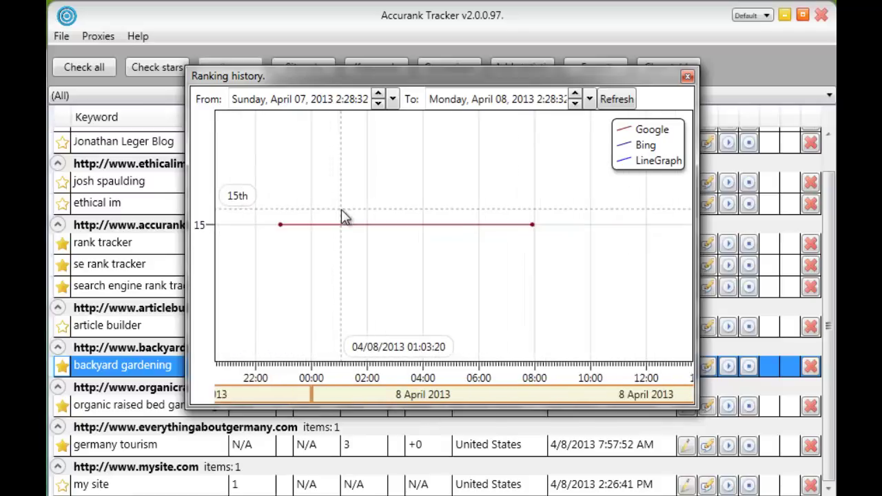
pyautogui.scroll(-1, 348, 215)
pyautogui.scroll(5, 351, 215)
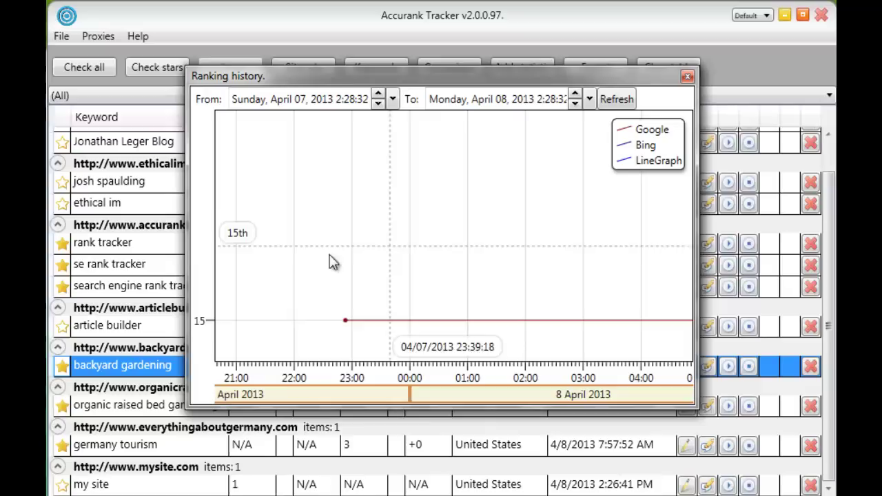
pyautogui.scroll(-3, 334, 262)
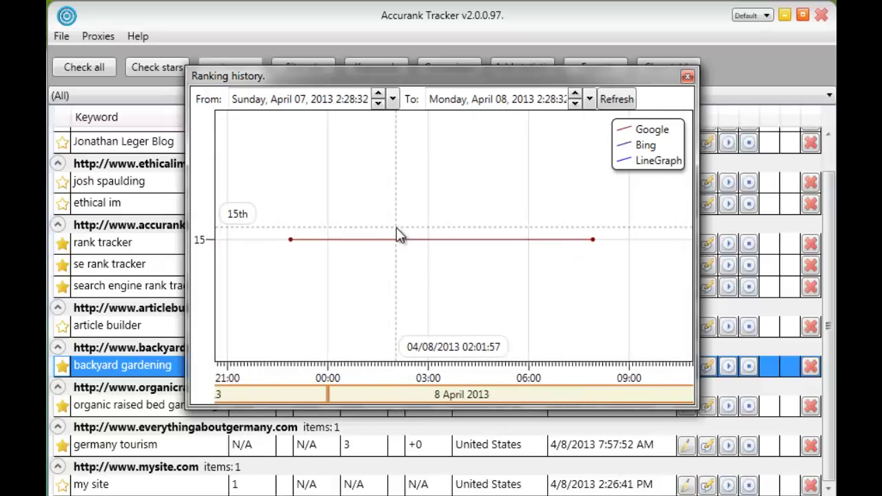
pyautogui.moveTo(464, 236); pyautogui.dragTo(535, 236)
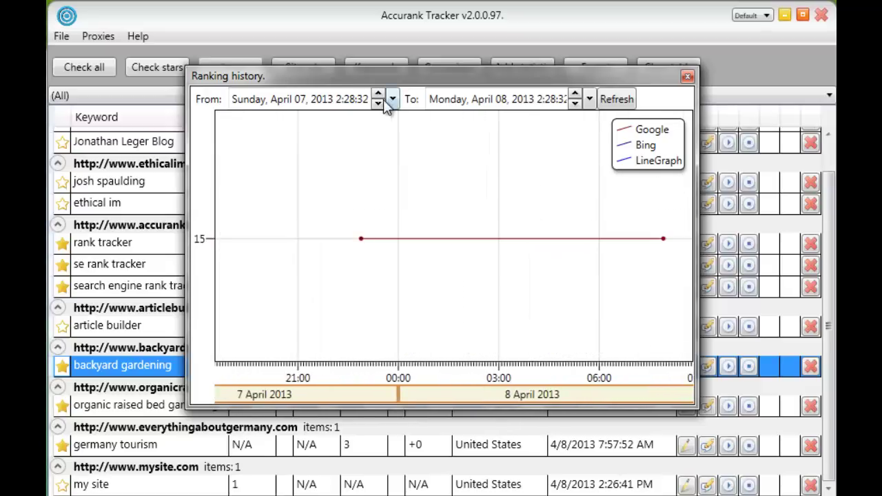
# Set the ranking history's start date to March 31, 2013, refresh the chart and examine the extended ranking trend, closing it when done.
pyautogui.click(378, 103)
pyautogui.click(377, 103)
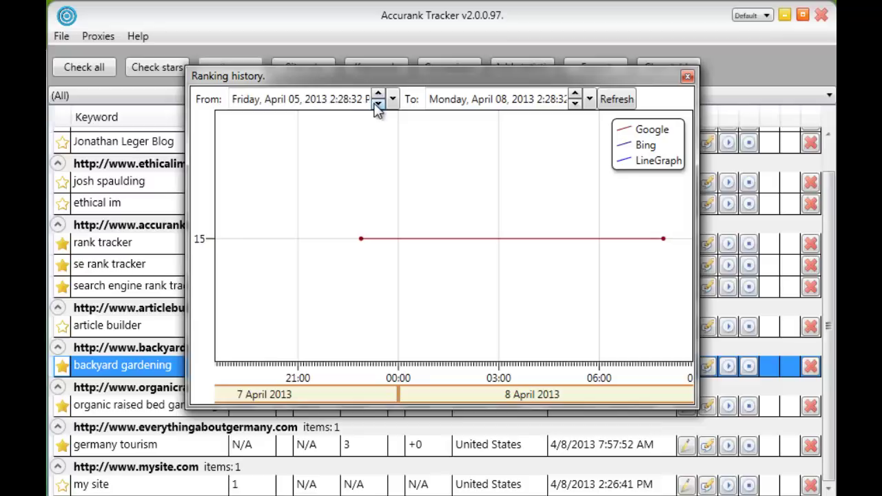
pyautogui.click(378, 103)
pyautogui.click(377, 103)
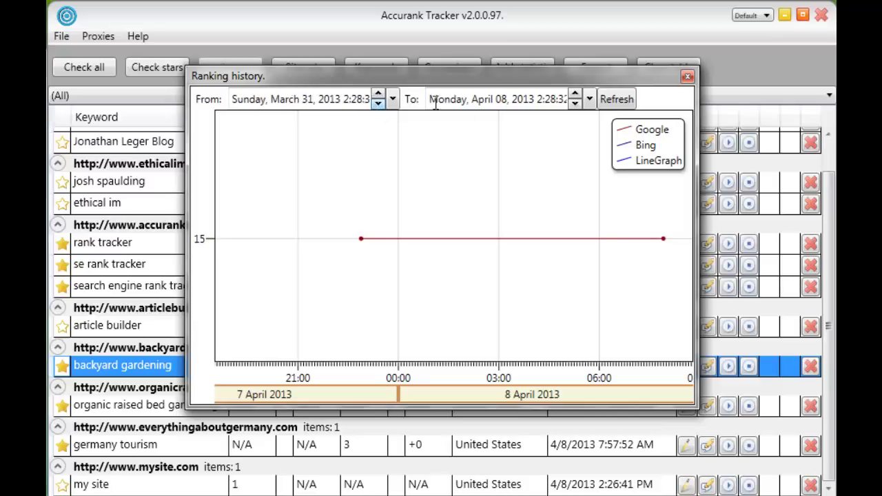
pyautogui.click(616, 99)
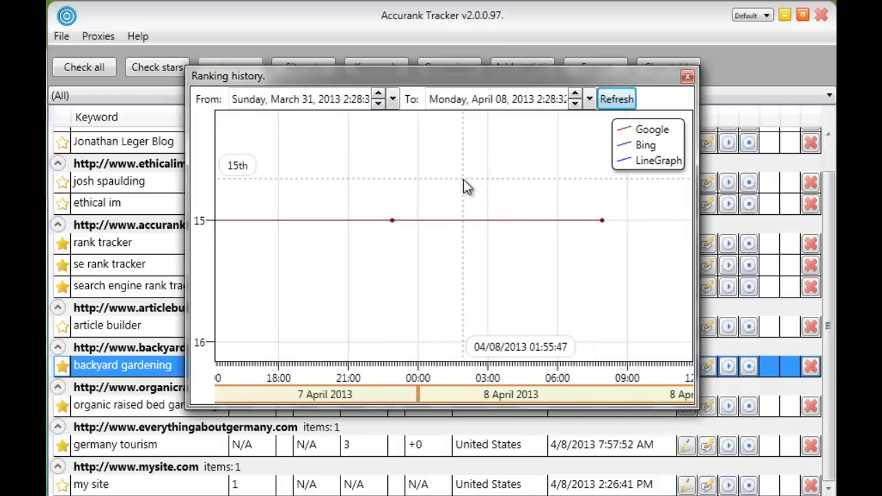
pyautogui.scroll(-5, 468, 186)
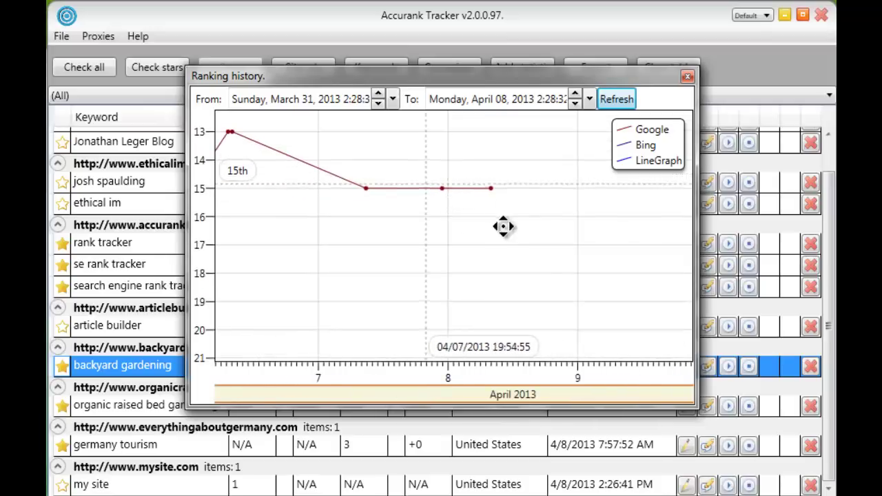
pyautogui.scroll(-5, 503, 226)
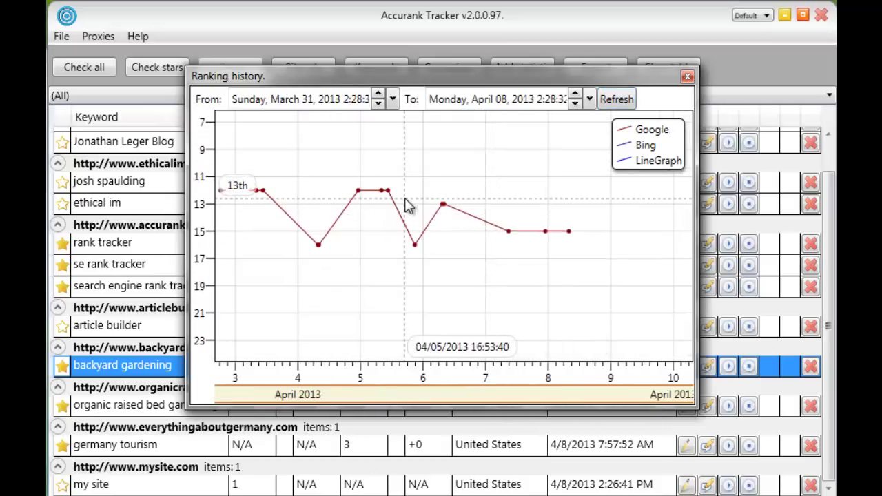
pyautogui.scroll(-3, 408, 203)
pyautogui.scroll(3, 408, 201)
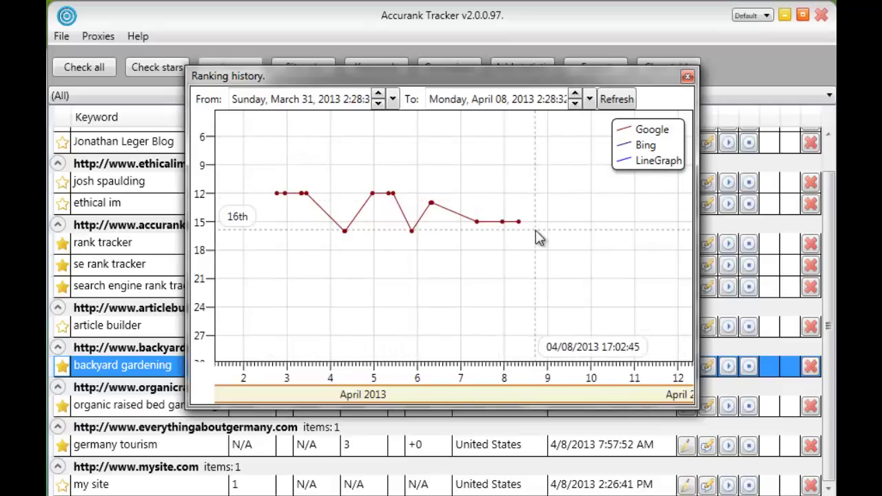
pyautogui.click(687, 77)
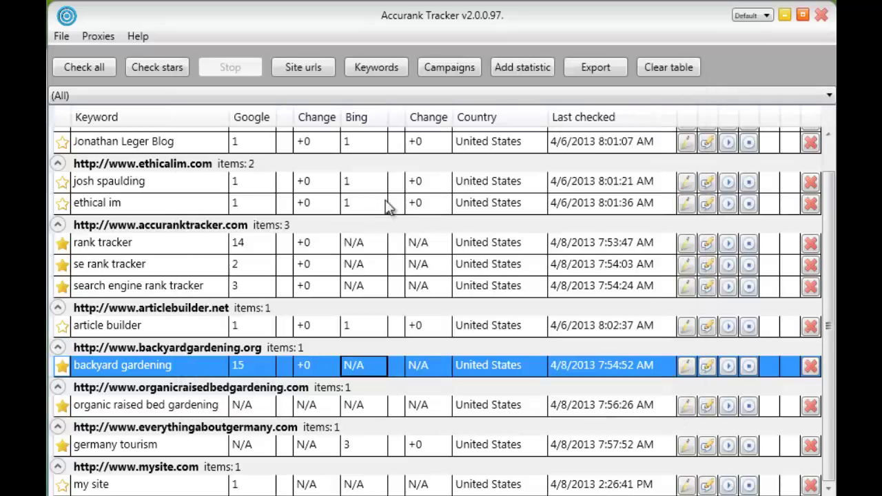
# Begin exporting the "backyard gardening" record and set the ranking history report's start date to March 28, 2013.
pyautogui.rightClick(328, 360)
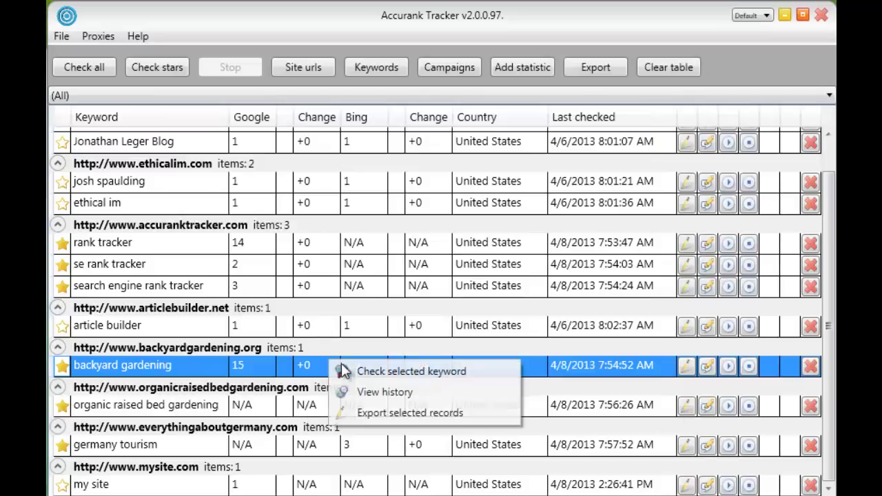
pyautogui.click(384, 415)
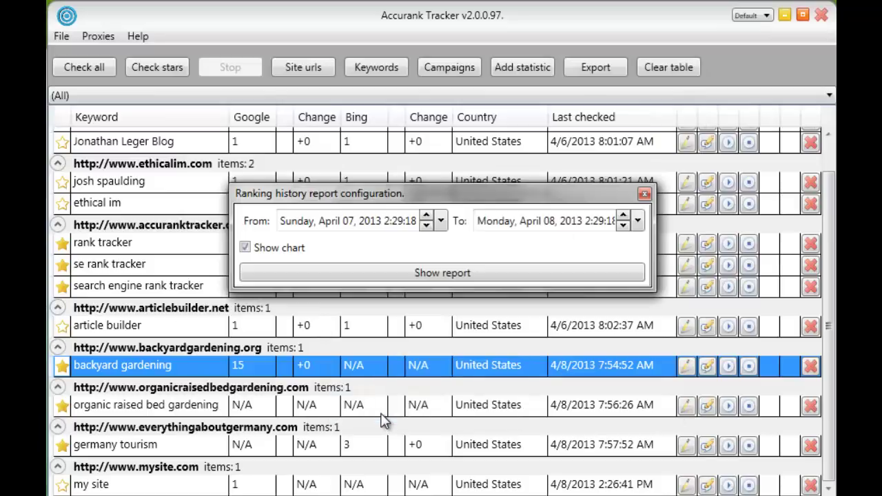
pyautogui.click(426, 227)
pyautogui.click(426, 227)
pyautogui.moveTo(426, 227); pyautogui.dragTo(425, 227)
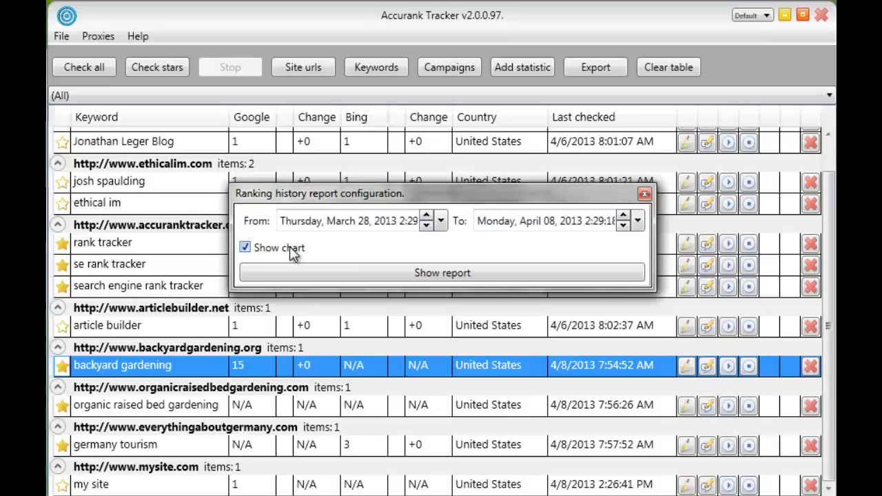
# Generate the ranking history report with its chart included and save it to the Desktop as a PDF named report.
pyautogui.click(268, 252)
pyautogui.click(359, 274)
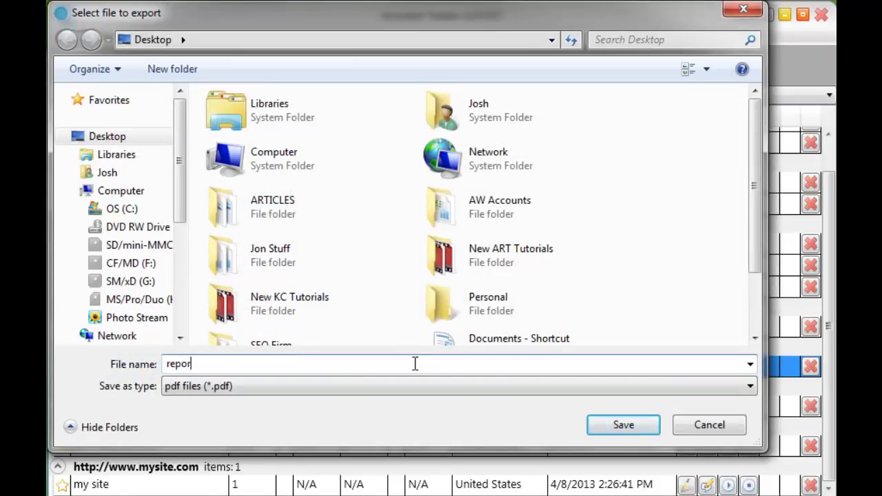
pyautogui.click(613, 427)
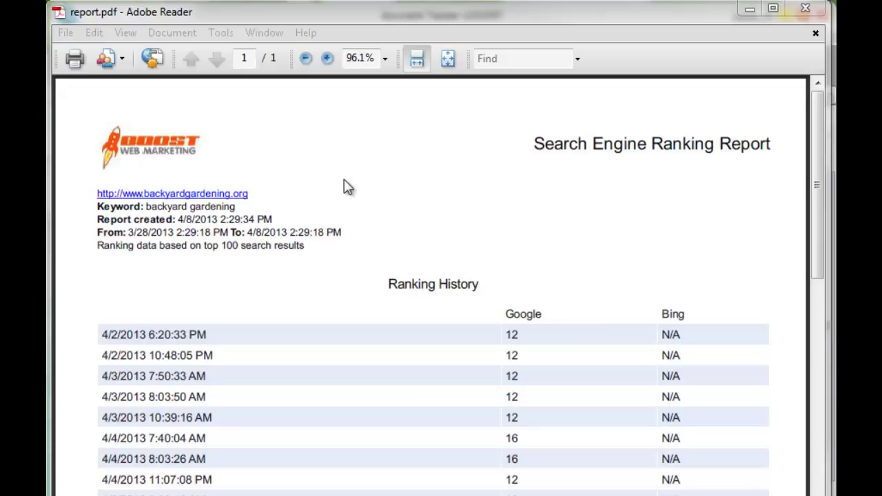
# Examine the exported report's ranking table and chart in Adobe Reader, and close the report when done.
pyautogui.click(488, 355)
pyautogui.scroll(-5, 493, 396)
pyautogui.scroll(-7, 503, 384)
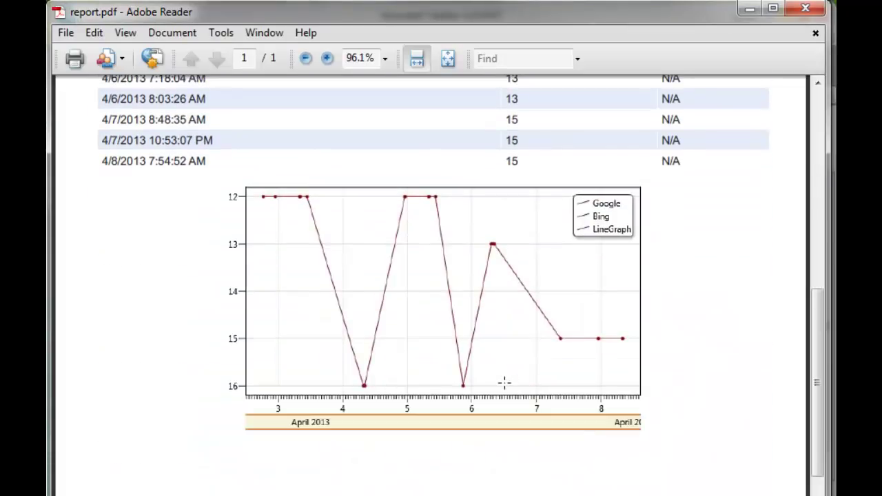
pyautogui.scroll(12, 492, 377)
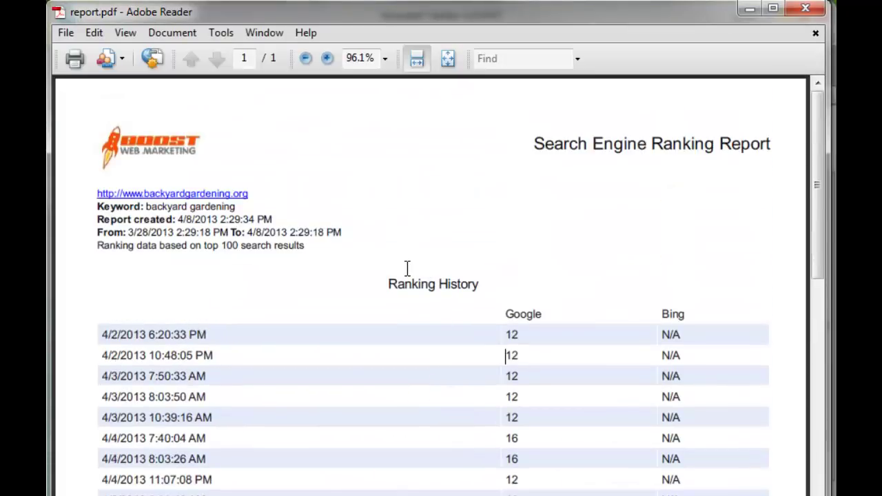
pyautogui.click(803, 10)
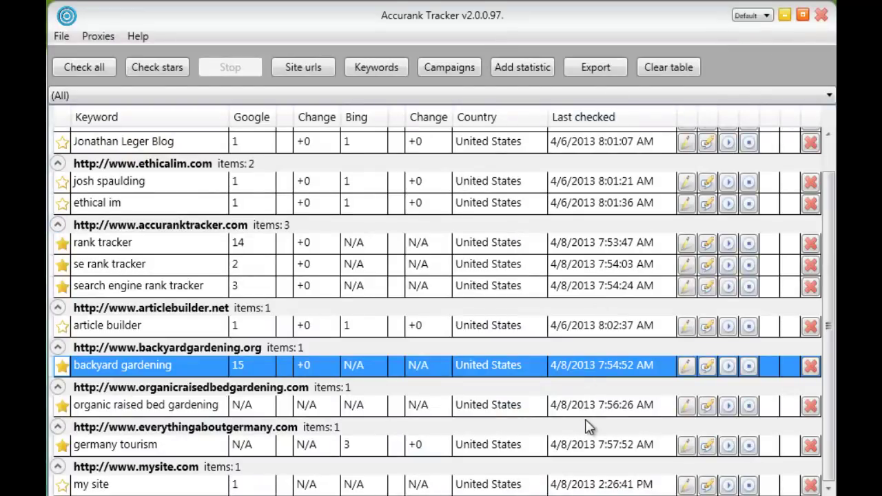
# Add a comment noting the SEO campaign start to the "backyard gardening" statistic dated 4/8/2013 7:54:52 AM and save it.
pyautogui.click(707, 366)
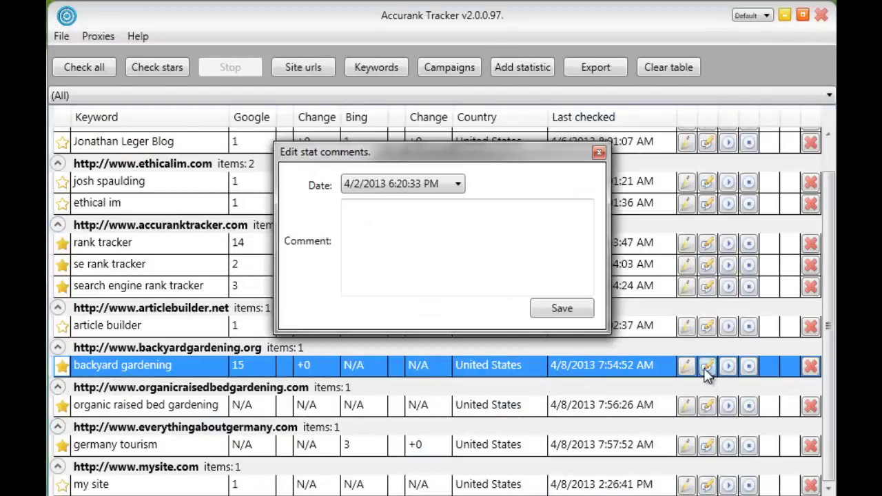
pyautogui.click(454, 185)
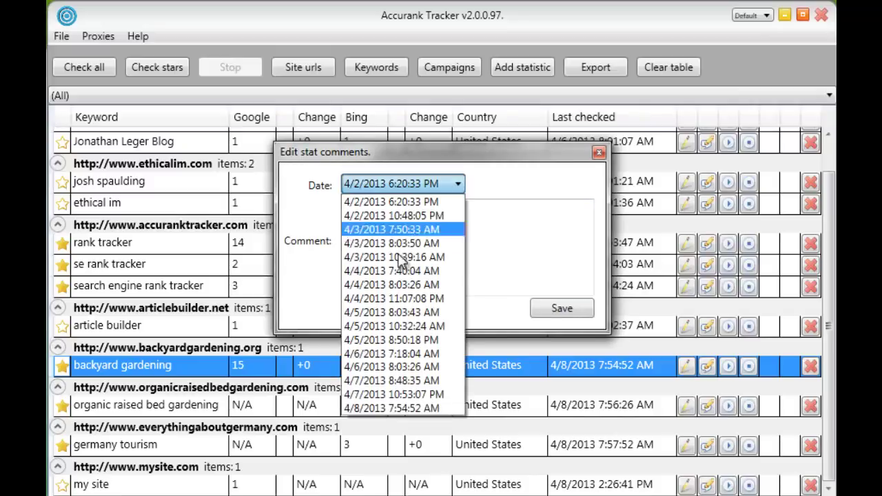
pyautogui.click(396, 407)
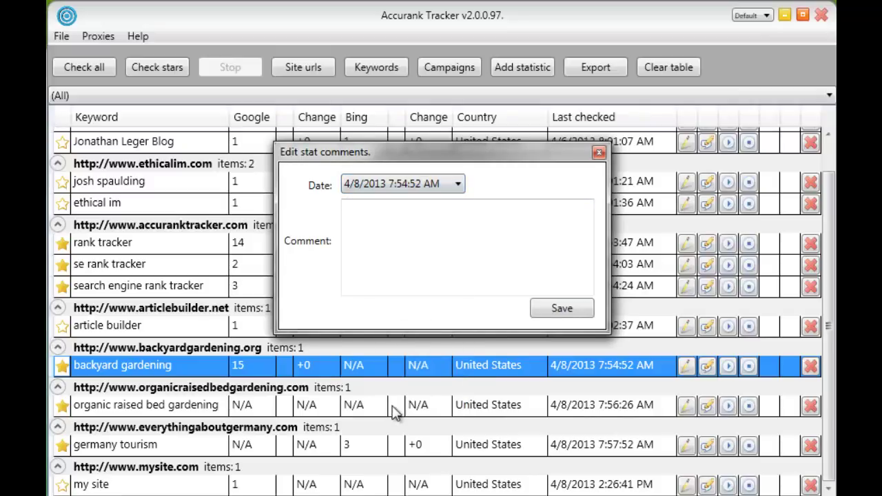
pyautogui.click(419, 257)
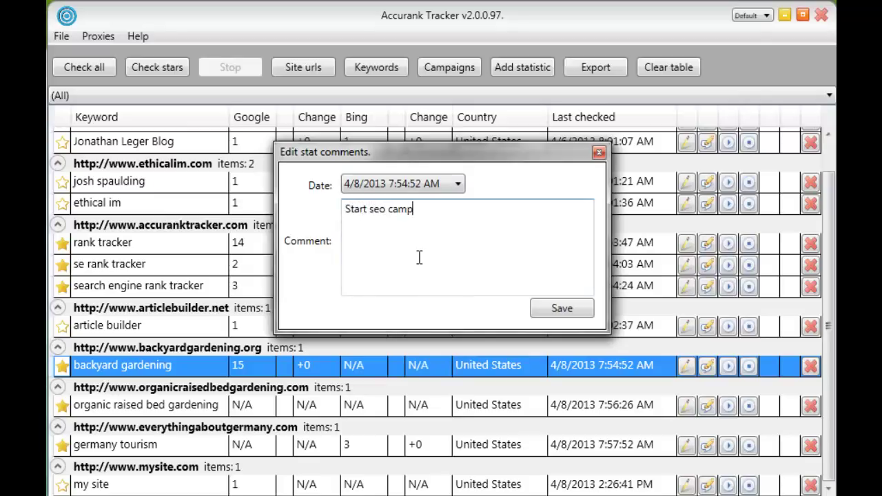
pyautogui.click(574, 308)
# View the "backyard gardening" ranking history again to examine the commented April 8 data point, closing the chart when done.
pyautogui.rightClick(482, 363)
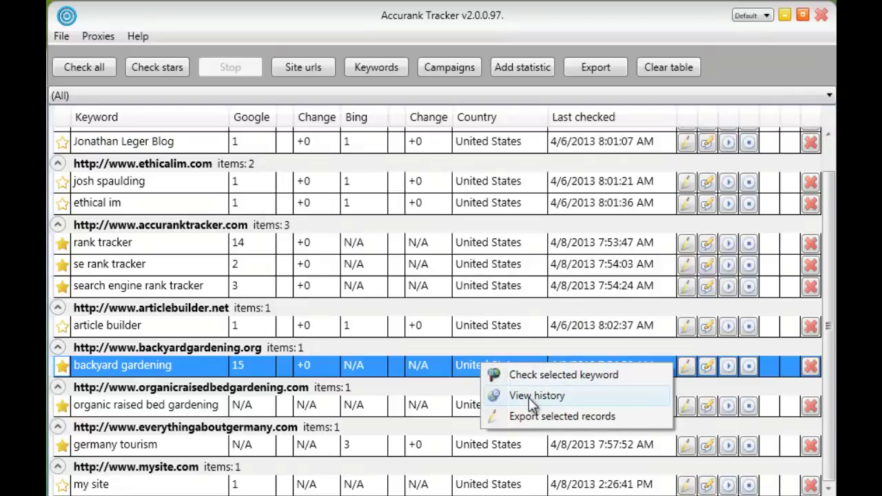
pyautogui.click(528, 397)
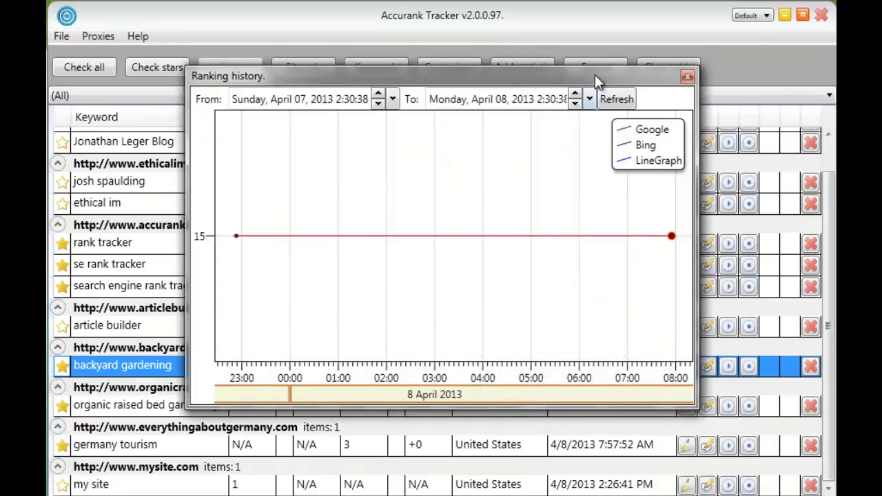
pyautogui.moveTo(594, 75); pyautogui.dragTo(565, 78)
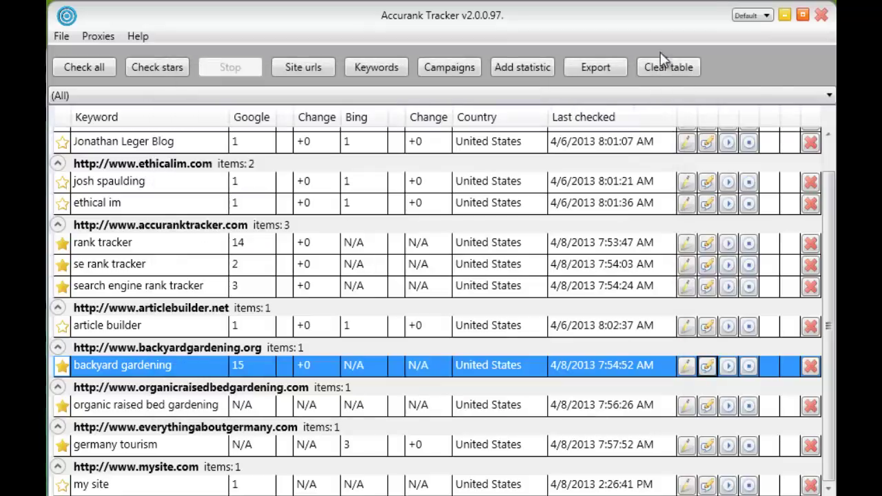
pyautogui.click(658, 80)
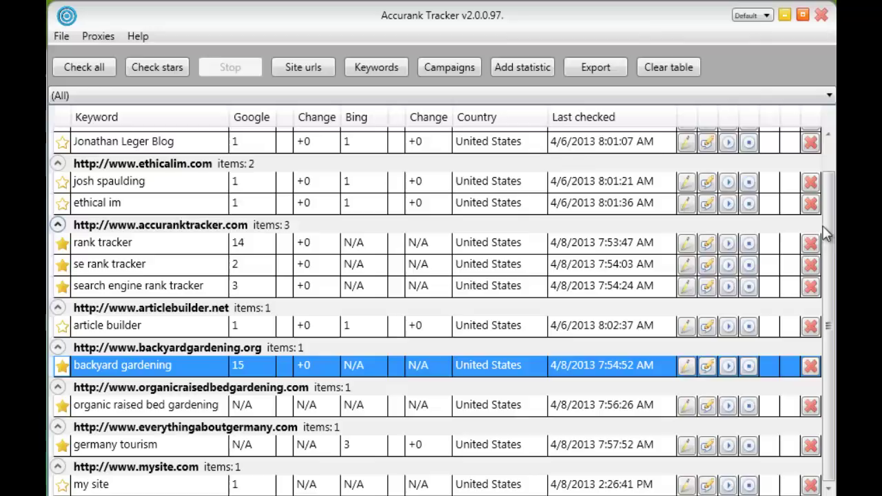
pyautogui.scroll(1, 62, 224)
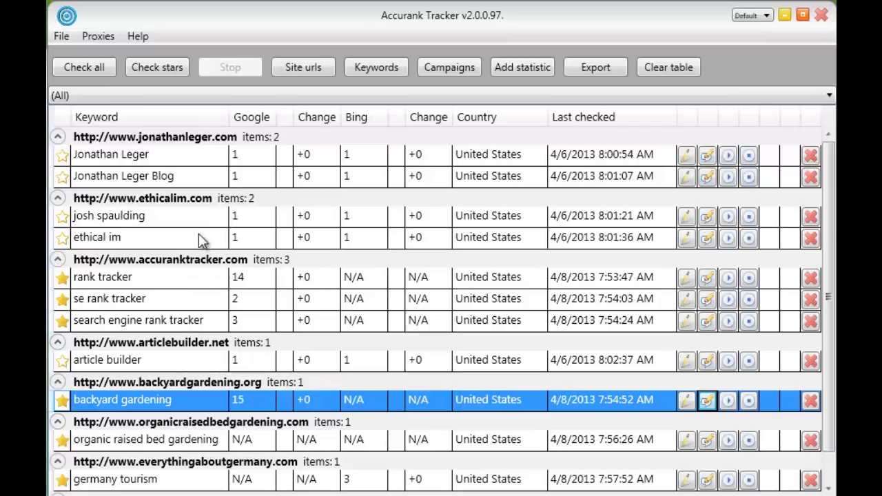
pyautogui.rightClick(212, 177)
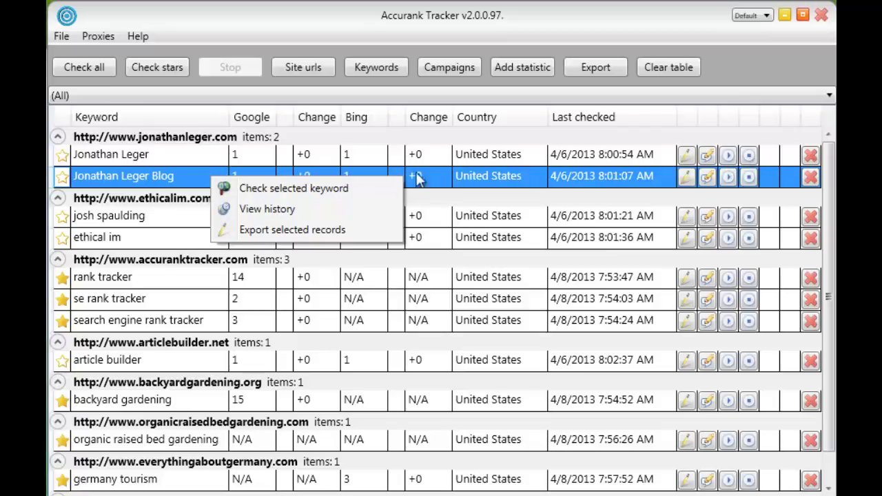
pyautogui.click(184, 84)
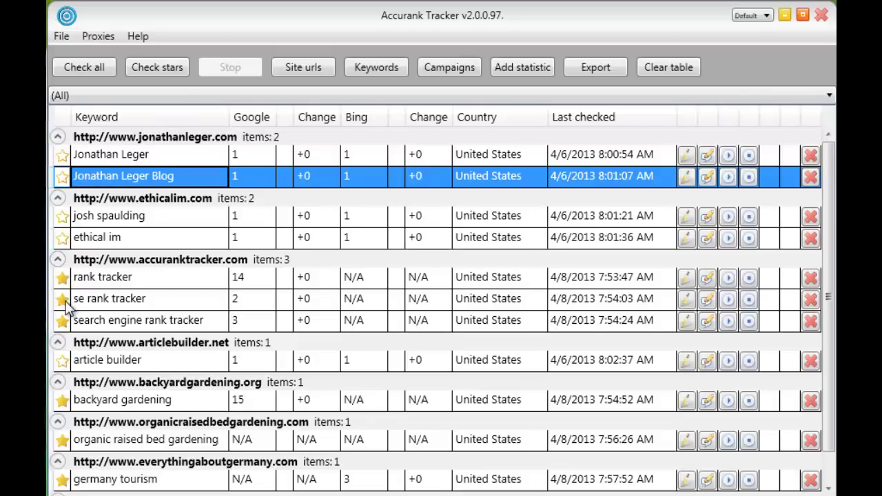
pyautogui.click(62, 237)
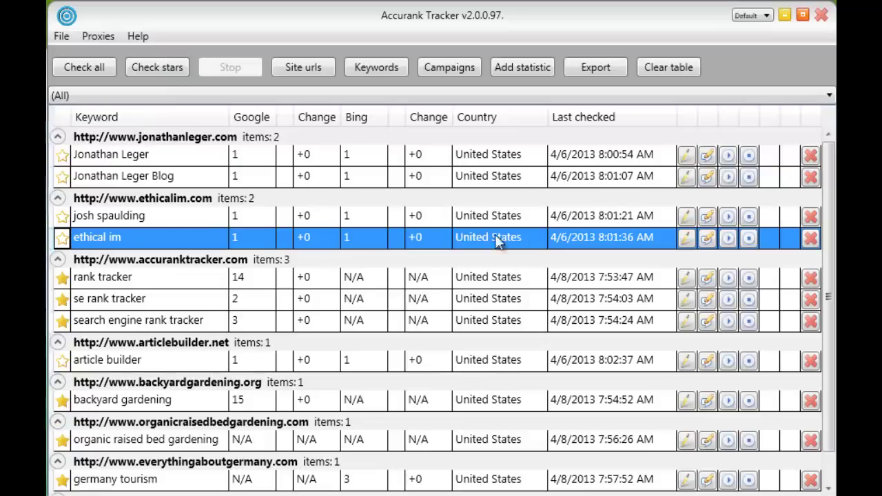
# Open the scheduler settings and save the schedule to start every day at 8:00 AM.
pyautogui.click(63, 34)
pyautogui.moveTo(77, 78)
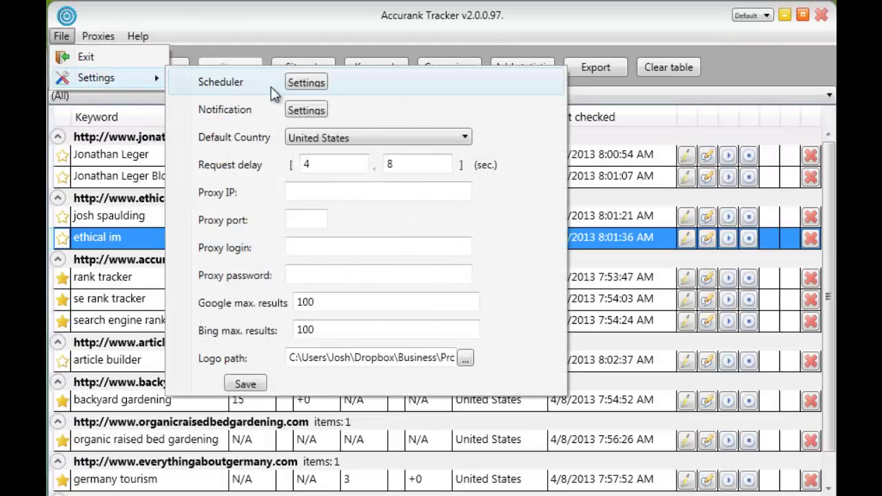
pyautogui.click(305, 83)
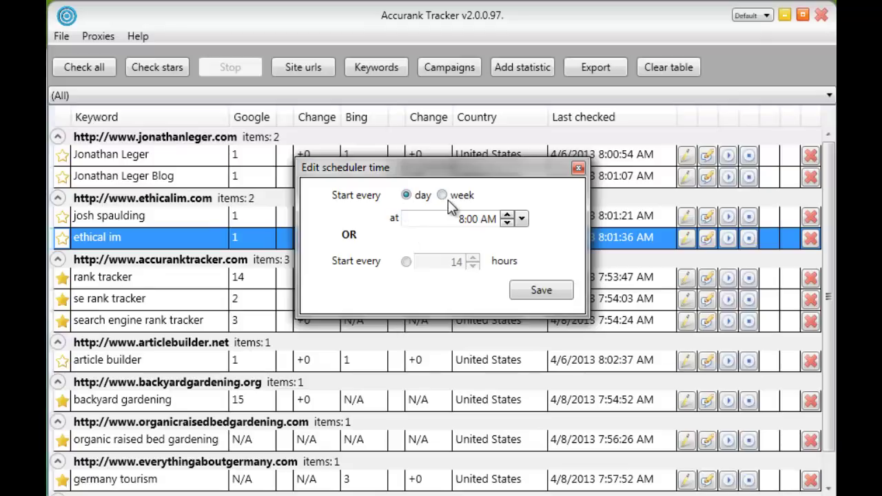
pyautogui.click(518, 293)
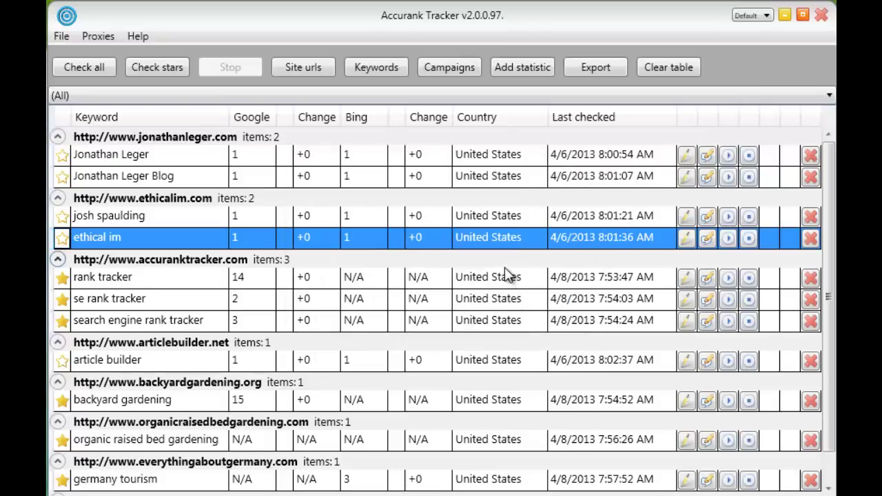